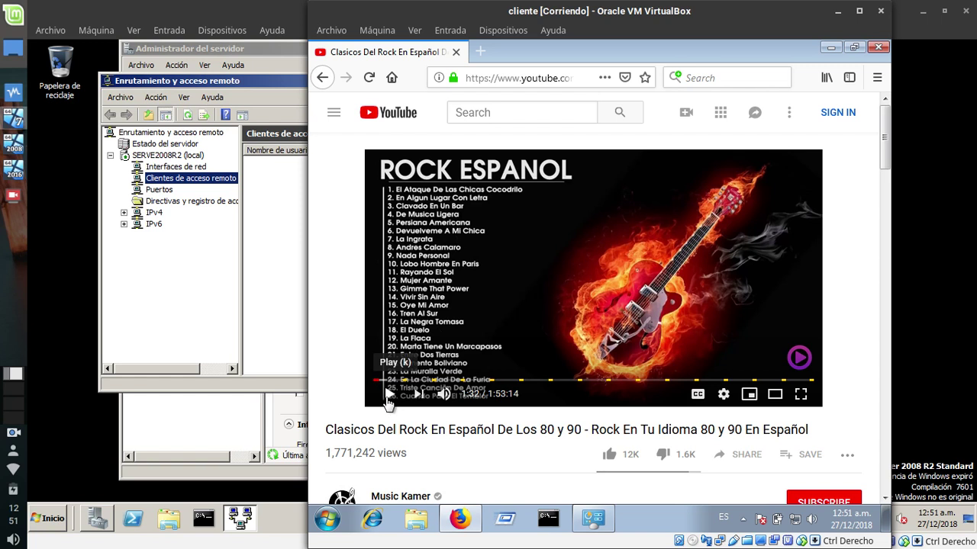
Play the Spanish rock video in the Windows 7 client's browser, then minimize the browser.
{"action": "left_click", "coordinate": [389, 395]}
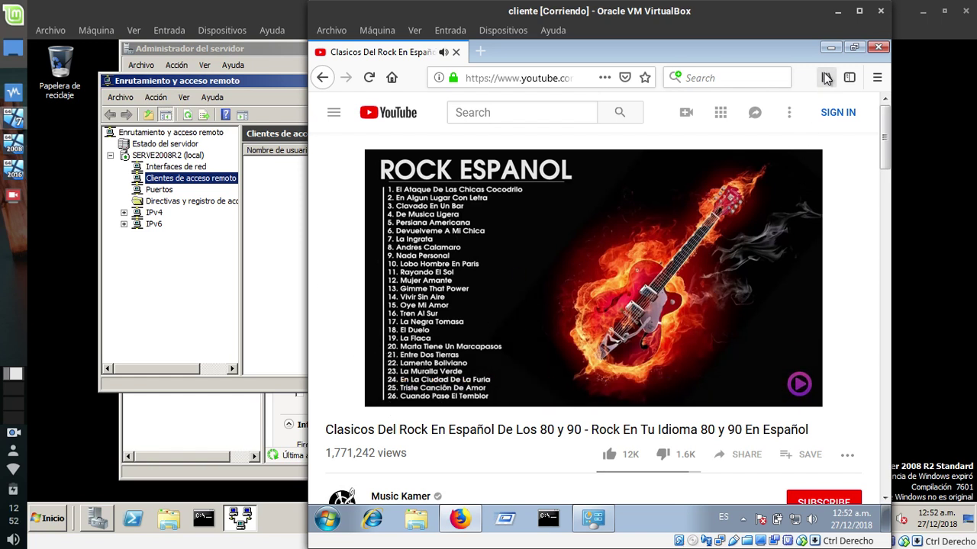
{"action": "left_click", "coordinate": [830, 47]}
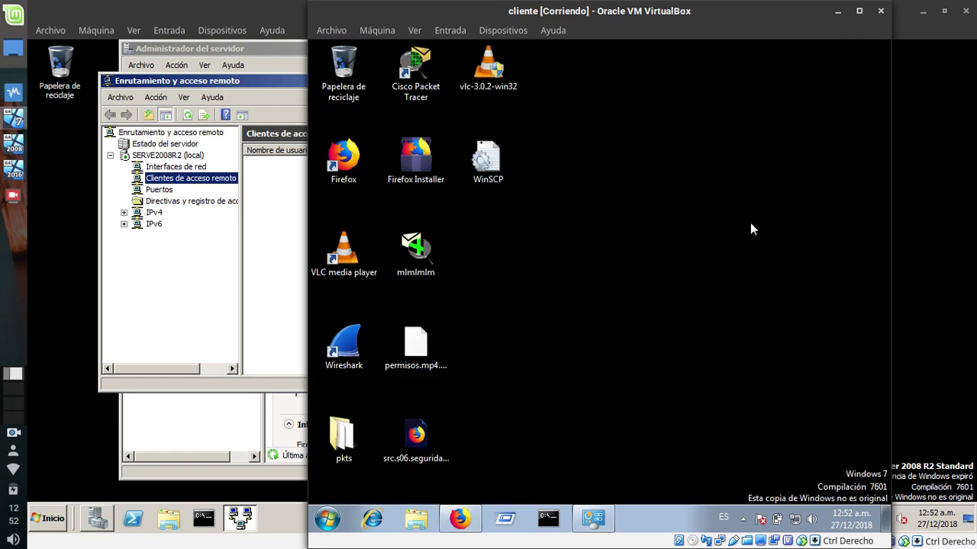
Review the IPv4 (TCP/IPv4) settings of Conexión de área local, then close the network connections window.
{"action": "right_click", "coordinate": [794, 519]}
{"action": "left_click", "coordinate": [755, 508]}
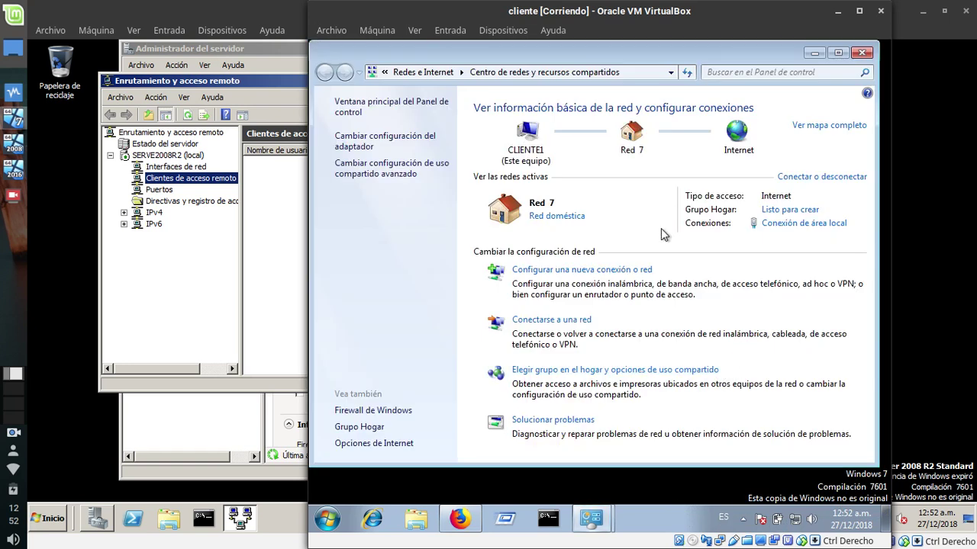
{"action": "left_click", "coordinate": [347, 147]}
{"action": "right_click", "coordinate": [382, 134]}
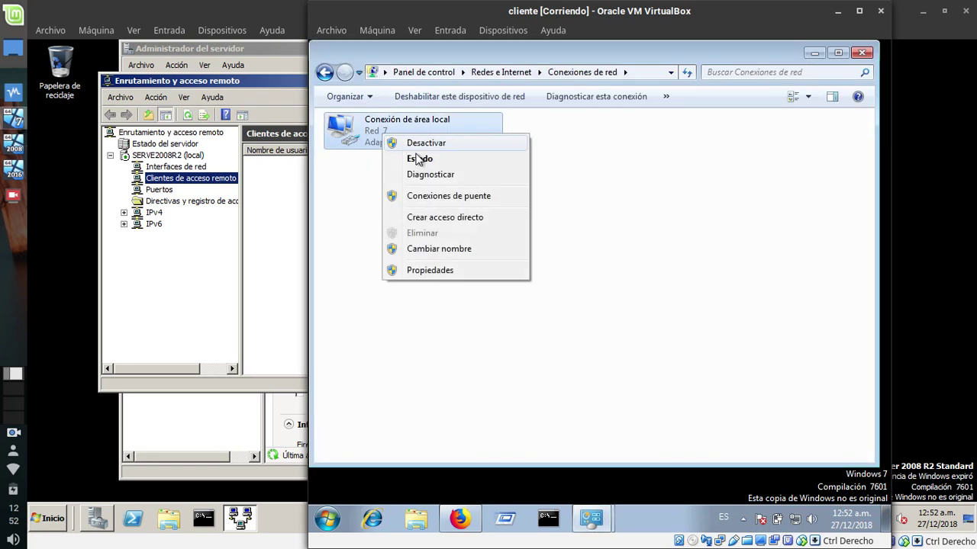
{"action": "left_click", "coordinate": [430, 271]}
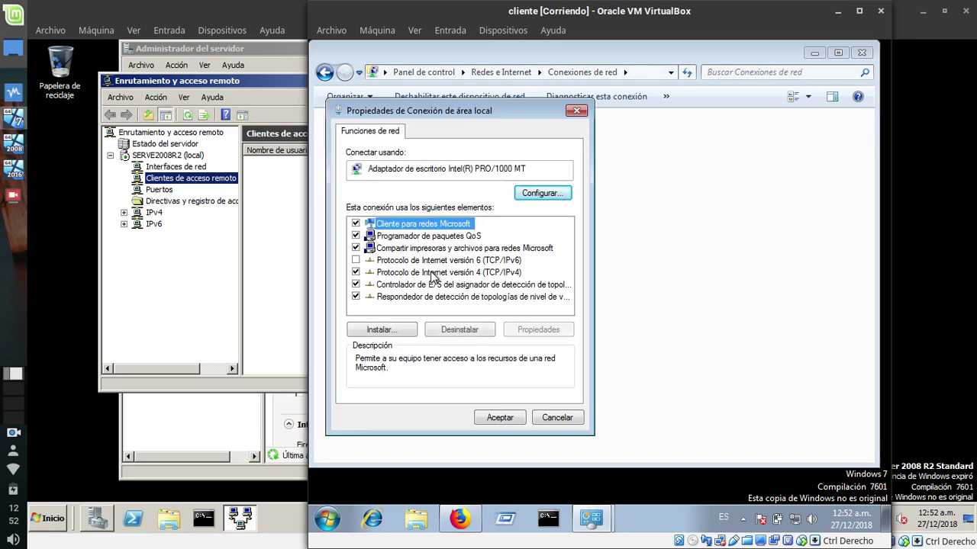
{"action": "left_click", "coordinate": [471, 273]}
{"action": "left_click", "coordinate": [550, 331]}
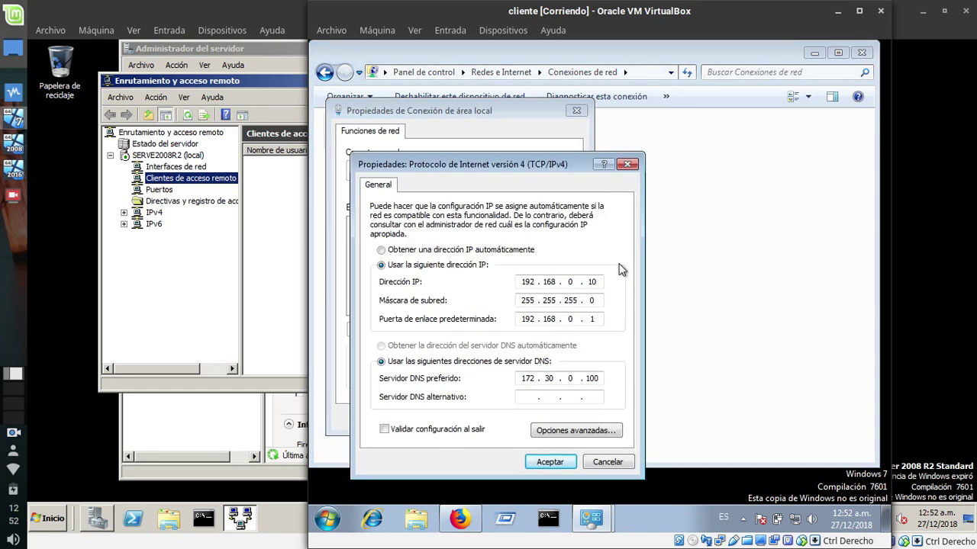
{"action": "left_click", "coordinate": [551, 462]}
{"action": "left_click", "coordinate": [498, 418]}
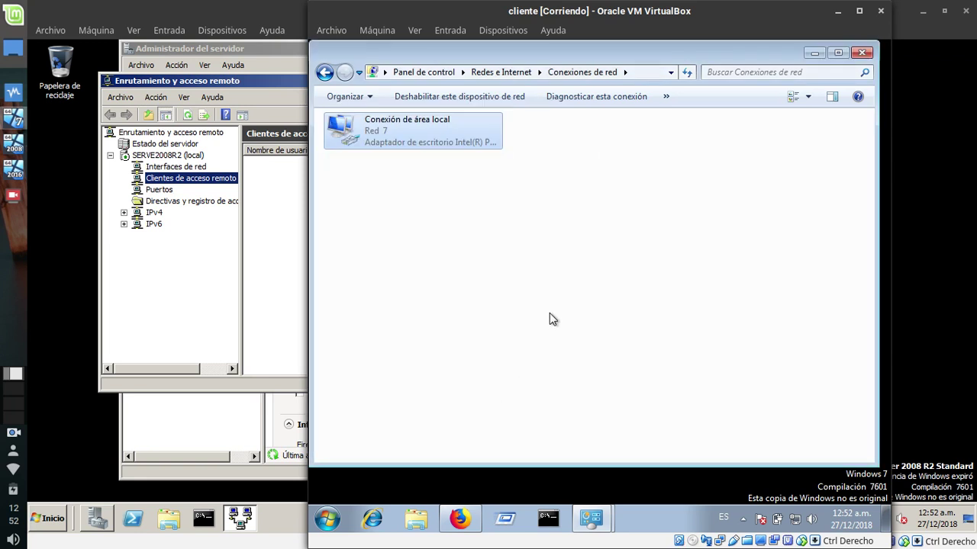
{"action": "left_click", "coordinate": [861, 55]}
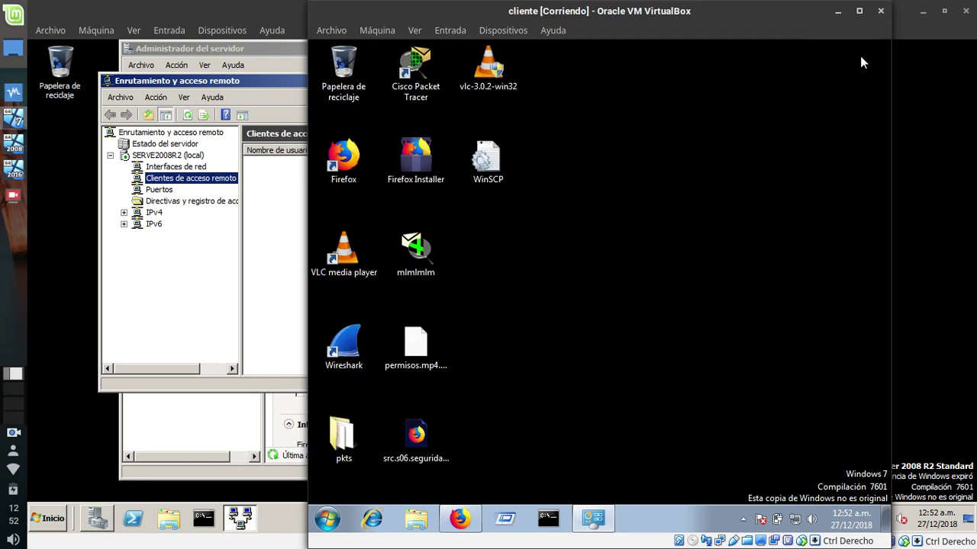
Dismiss the network location selection for "Conexión VPN 2" and open Centro de redes y recursos compartidos.
{"action": "right_click", "coordinate": [794, 519]}
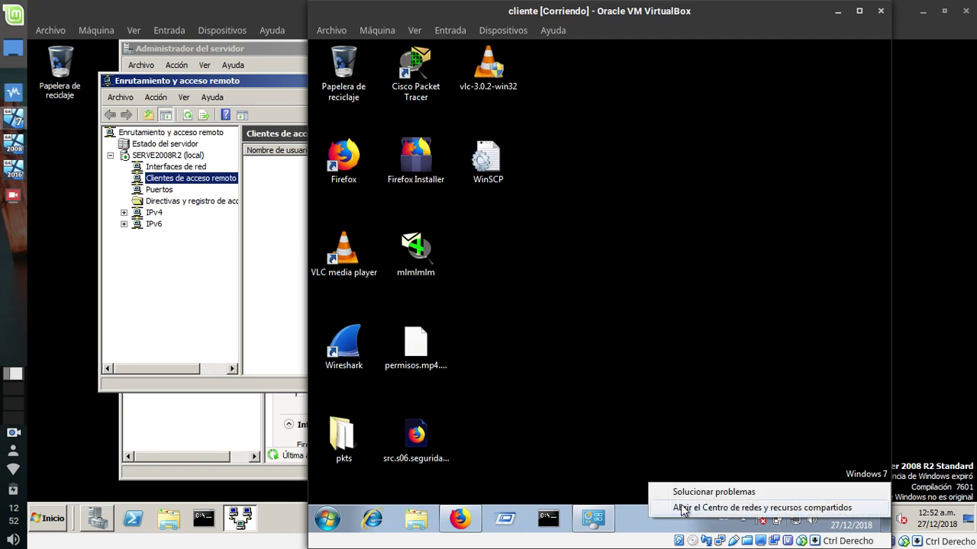
{"action": "left_click", "coordinate": [661, 241]}
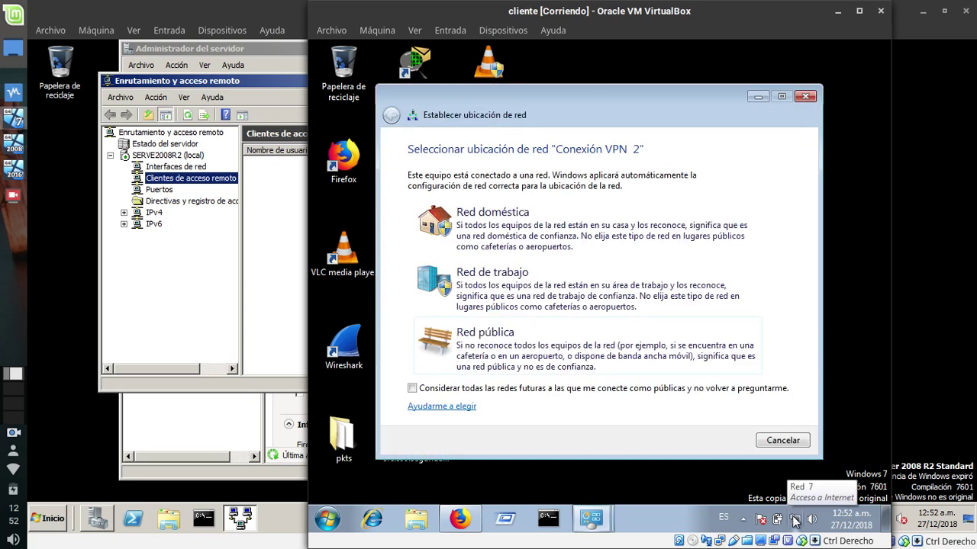
{"action": "left_click", "coordinate": [797, 441]}
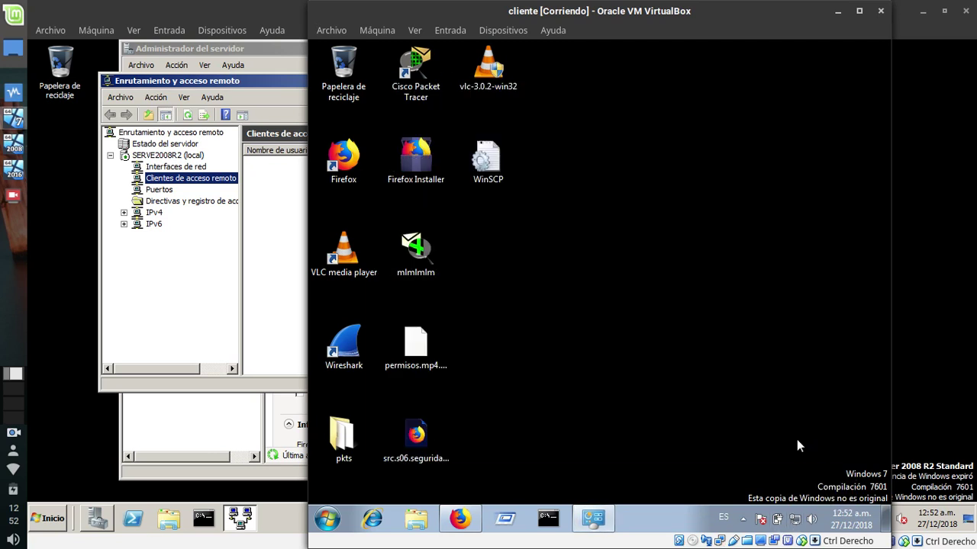
{"action": "right_click", "coordinate": [794, 518]}
{"action": "left_click", "coordinate": [696, 508]}
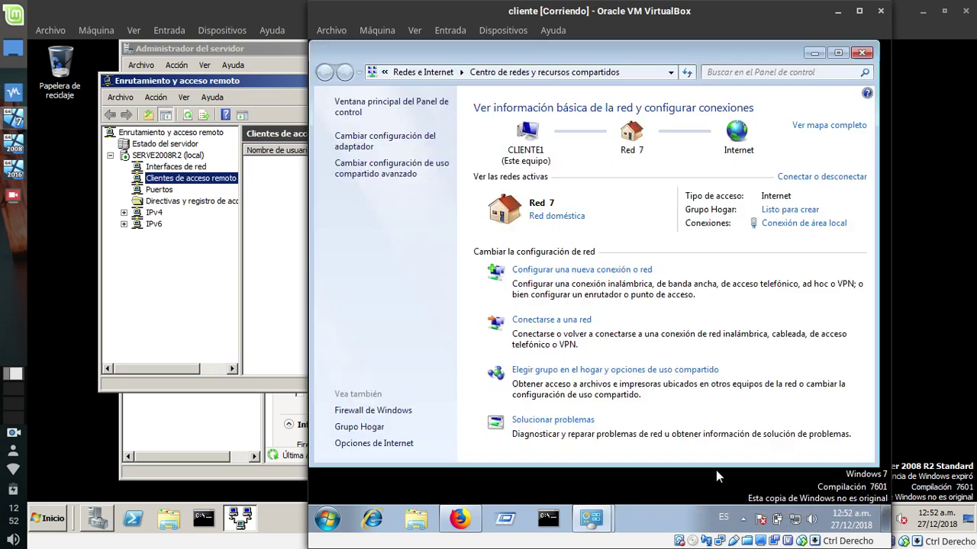
Begin configuring a new workplace connection (Conectarse a un área de trabajo) that uses the Internet connection (VPN).
{"action": "left_click", "coordinate": [608, 272]}
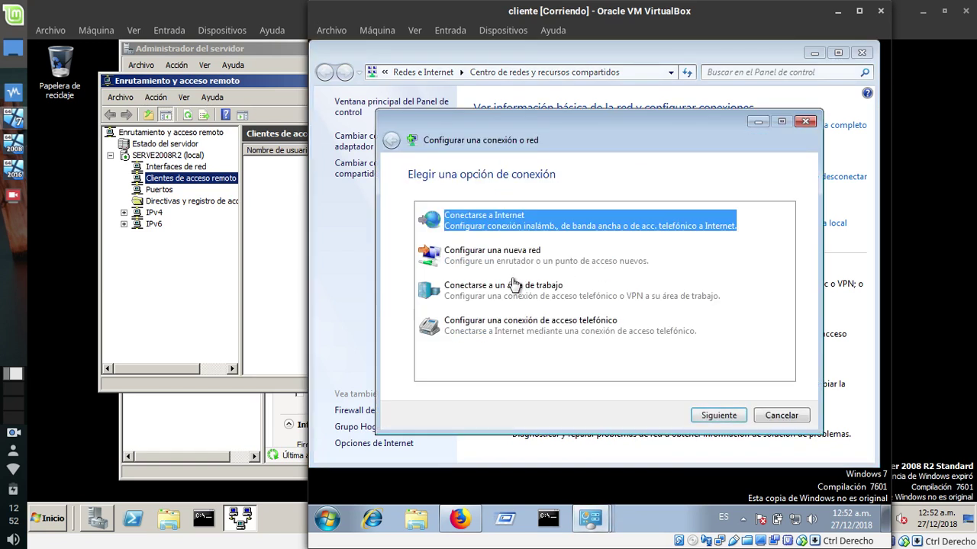
{"action": "left_click", "coordinate": [484, 290]}
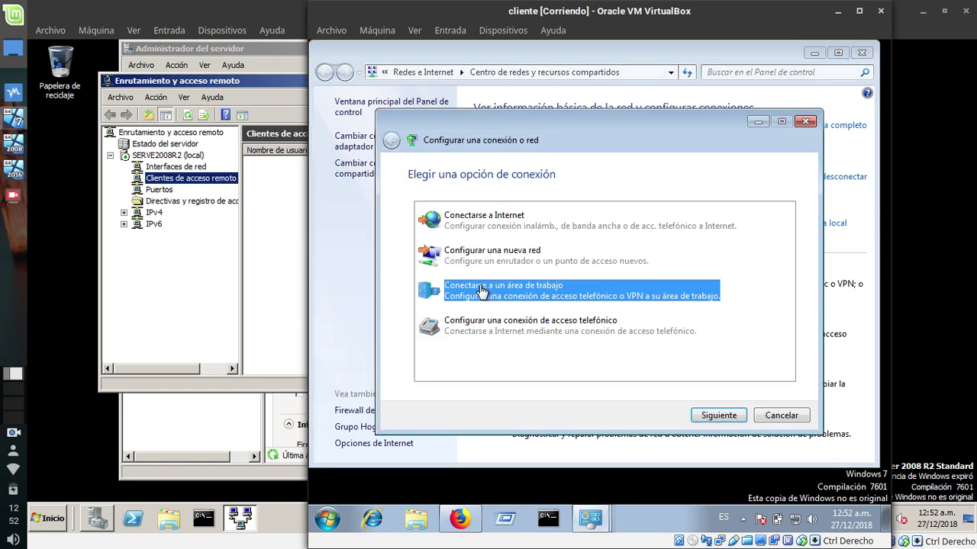
{"action": "left_click", "coordinate": [718, 420]}
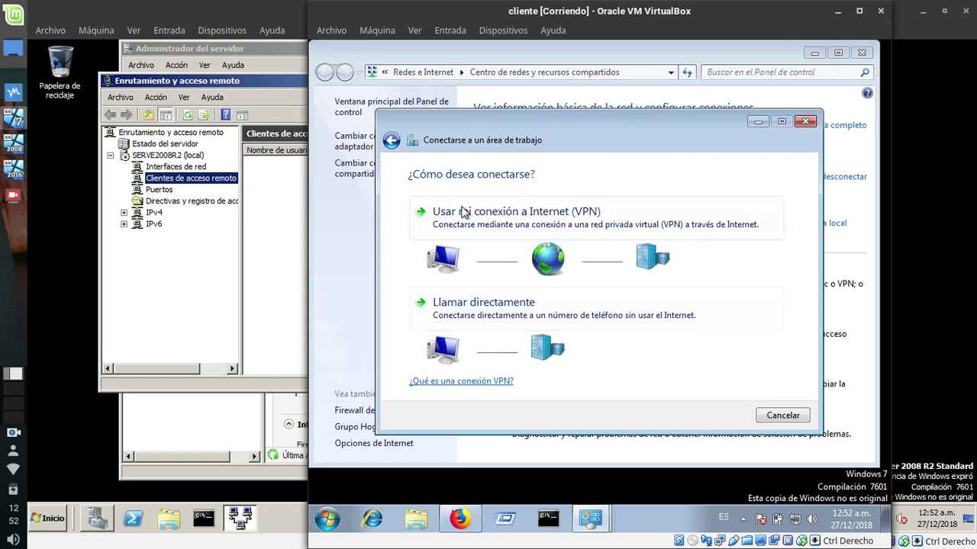
{"action": "left_click", "coordinate": [500, 224]}
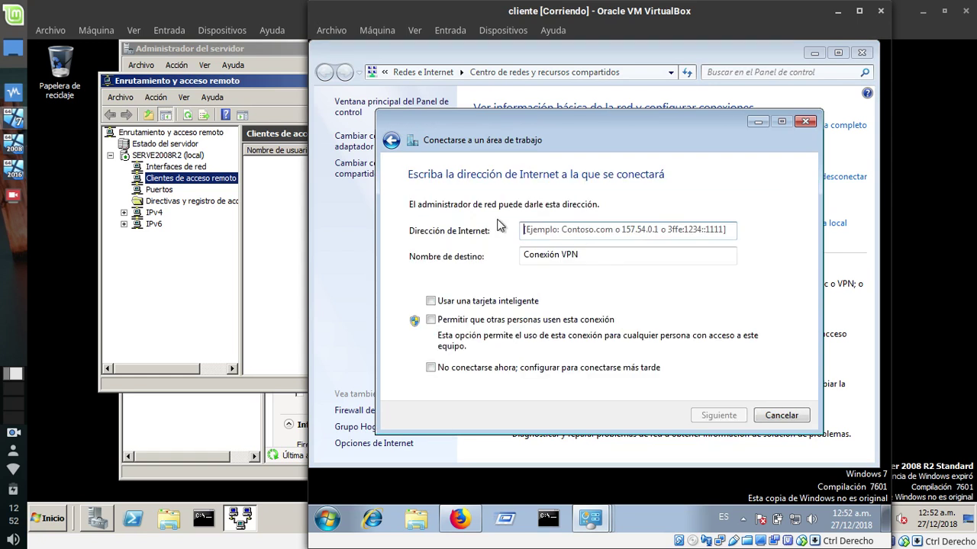
Set the VPN's Internet address to 10.0.2.15 and choose to configure it without connecting now.
{"action": "left_click", "coordinate": [431, 368]}
{"action": "type", "text": "10.0.2.15"}
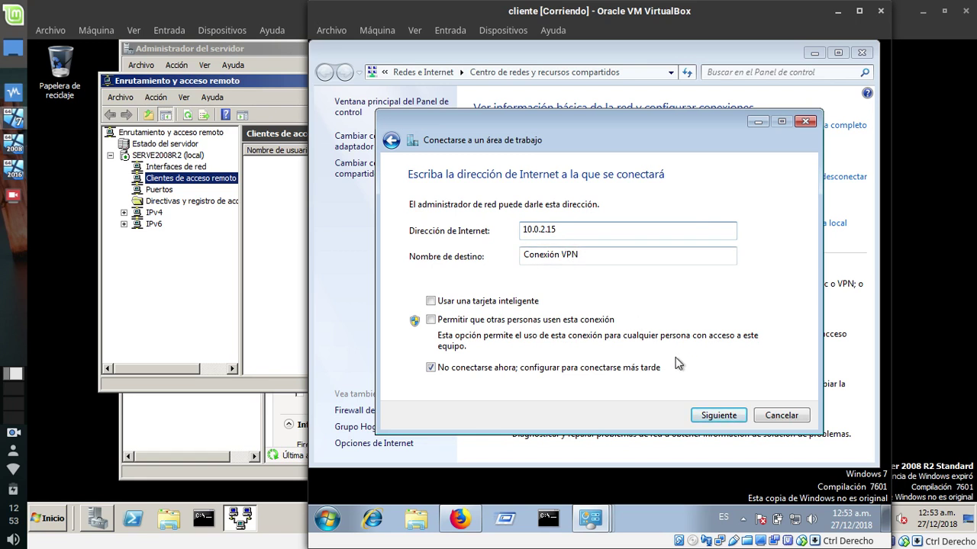
{"action": "left_click", "coordinate": [716, 416]}
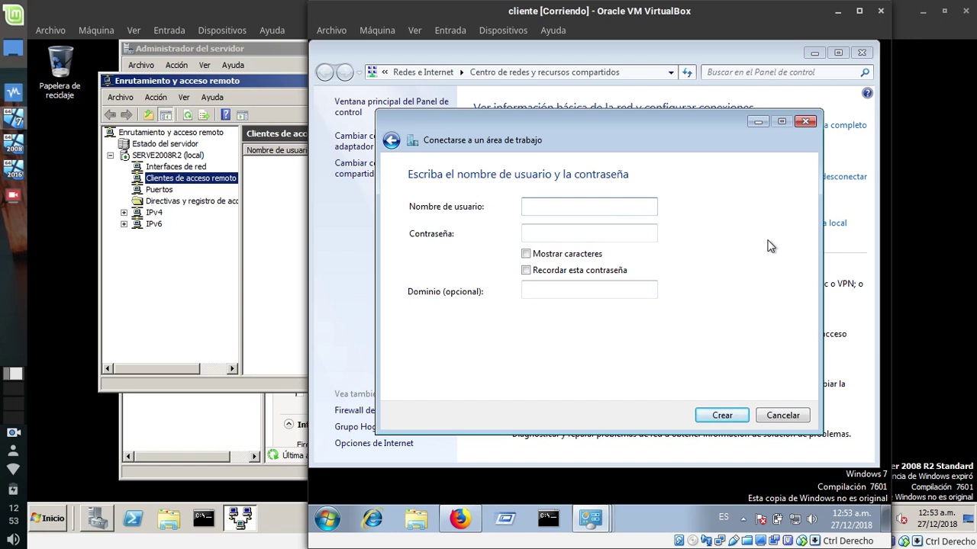
Create the VPN connection with user name gerente and the account password, showing and remembering the password, and finish without connecting.
{"action": "type", "text": "gerente"}
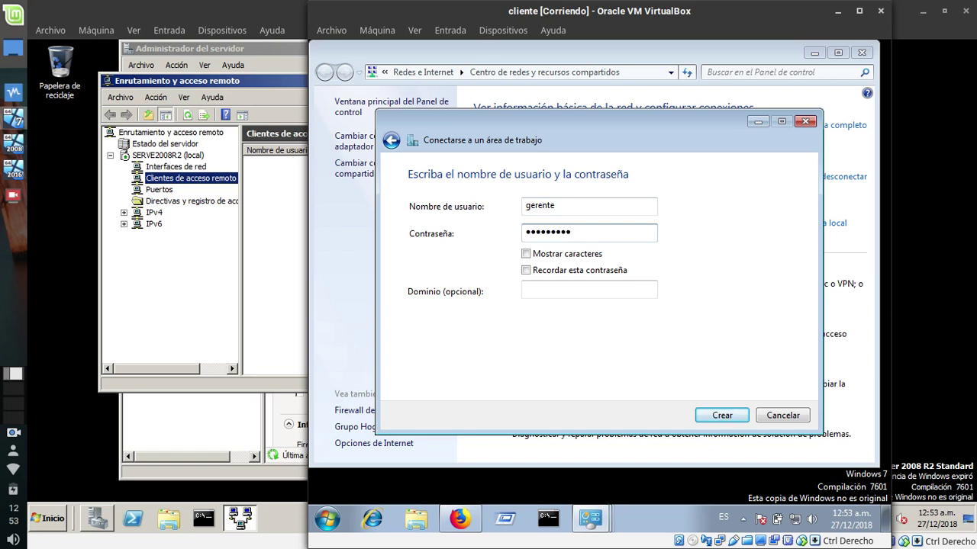
{"action": "left_click", "coordinate": [526, 254]}
{"action": "left_click", "coordinate": [526, 270]}
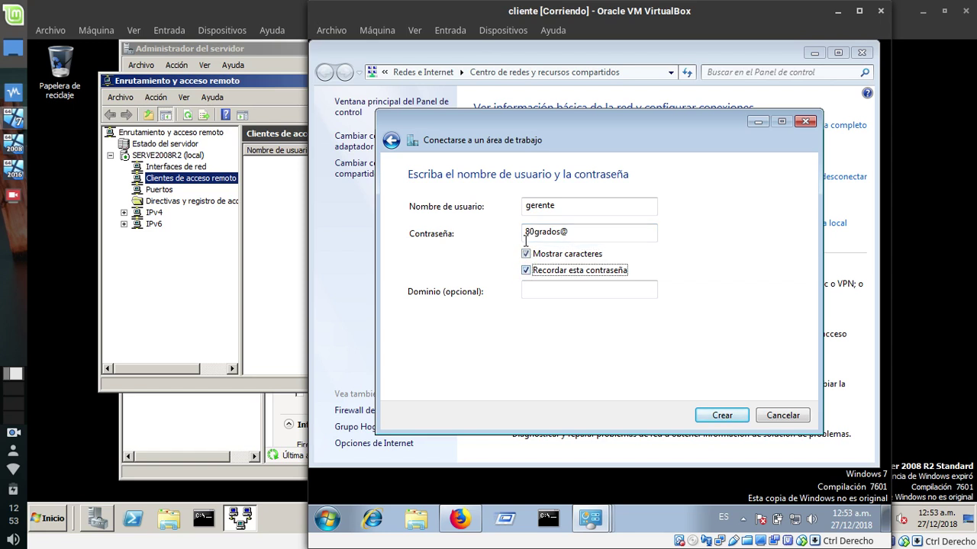
{"action": "left_click", "coordinate": [718, 420]}
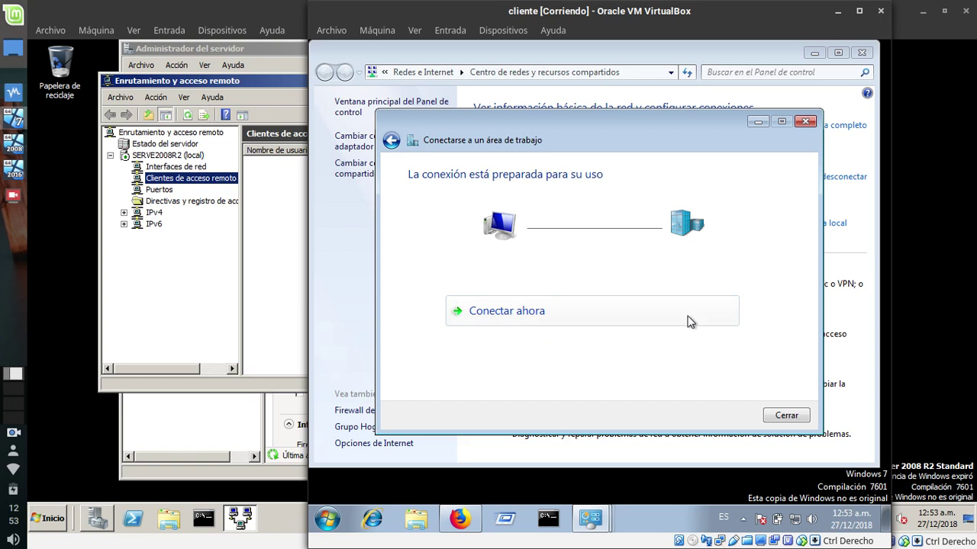
{"action": "left_click", "coordinate": [786, 416]}
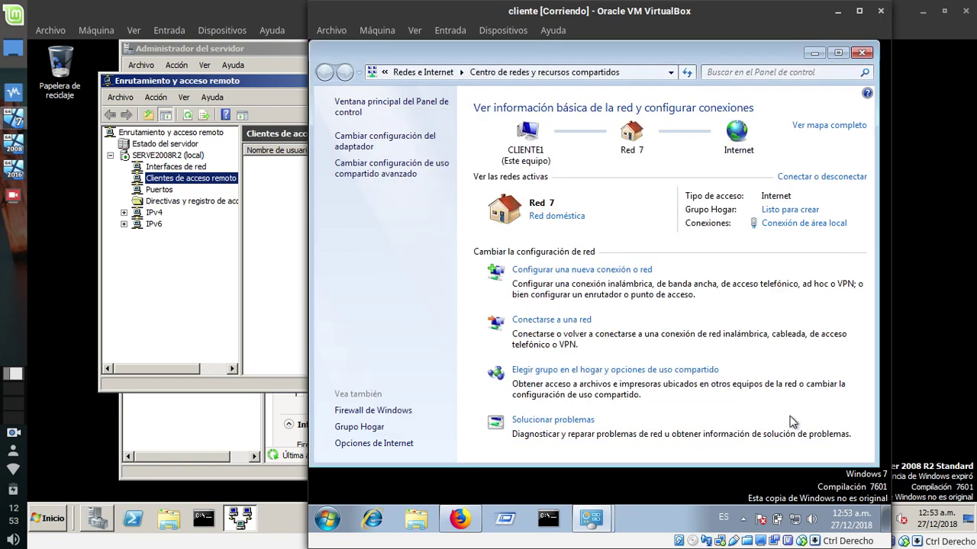
Open the properties of Conexión VPN and turn off "Mostrar el progreso al conectar" in its dialing options.
{"action": "left_click", "coordinate": [795, 519]}
{"action": "right_click", "coordinate": [752, 327]}
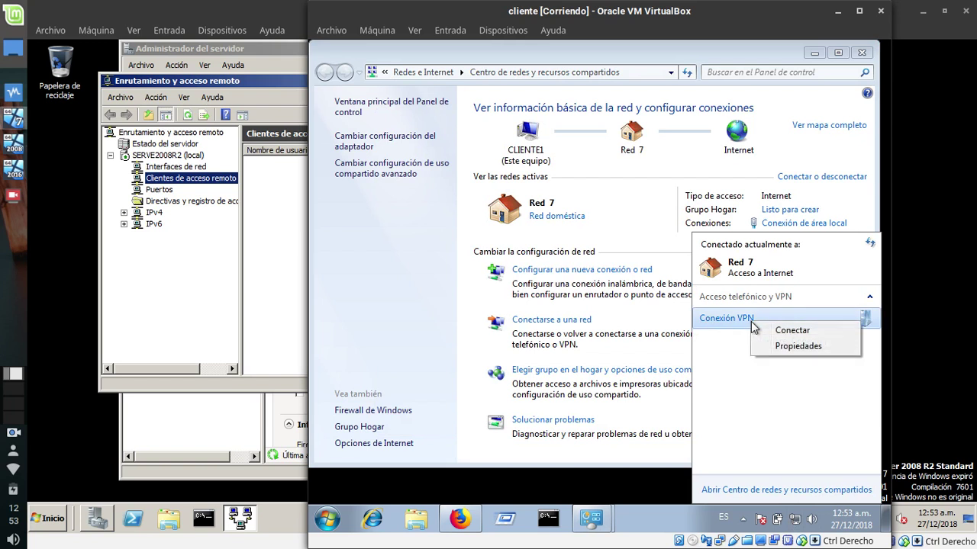
{"action": "left_click", "coordinate": [795, 346]}
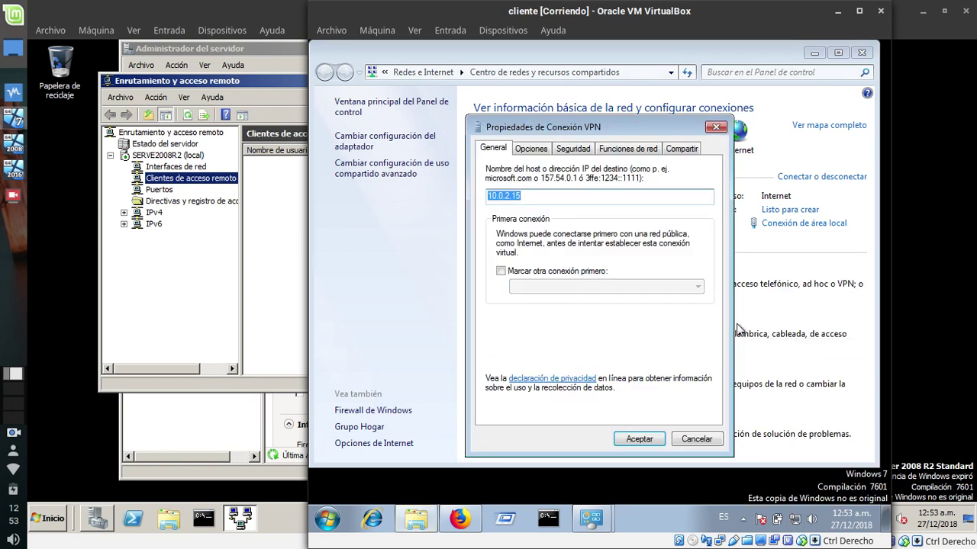
{"action": "left_click", "coordinate": [530, 149]}
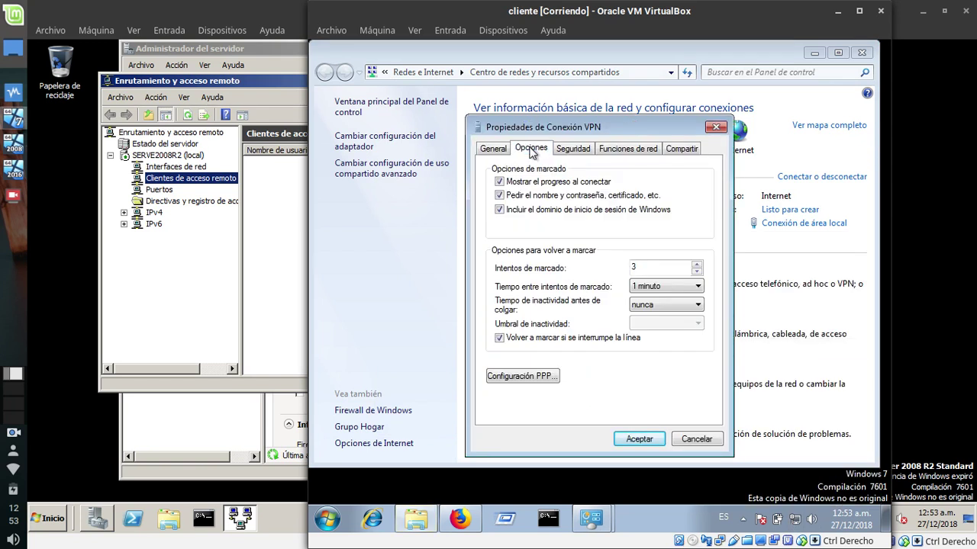
{"action": "left_click", "coordinate": [499, 182]}
Set the connection's VPN type to Protocolo de túnel punto a punto (PPTP) in its security settings.
{"action": "left_click", "coordinate": [573, 149]}
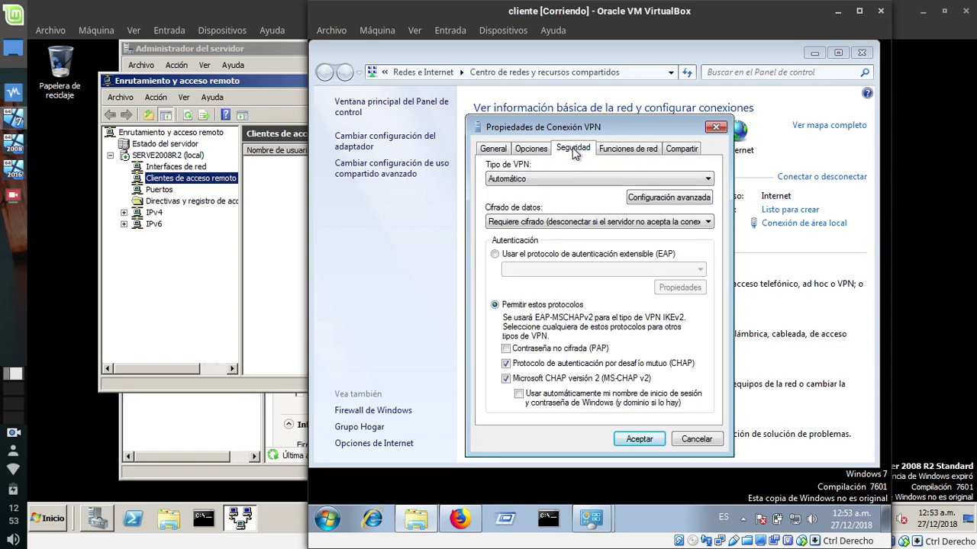
{"action": "left_click", "coordinate": [545, 178]}
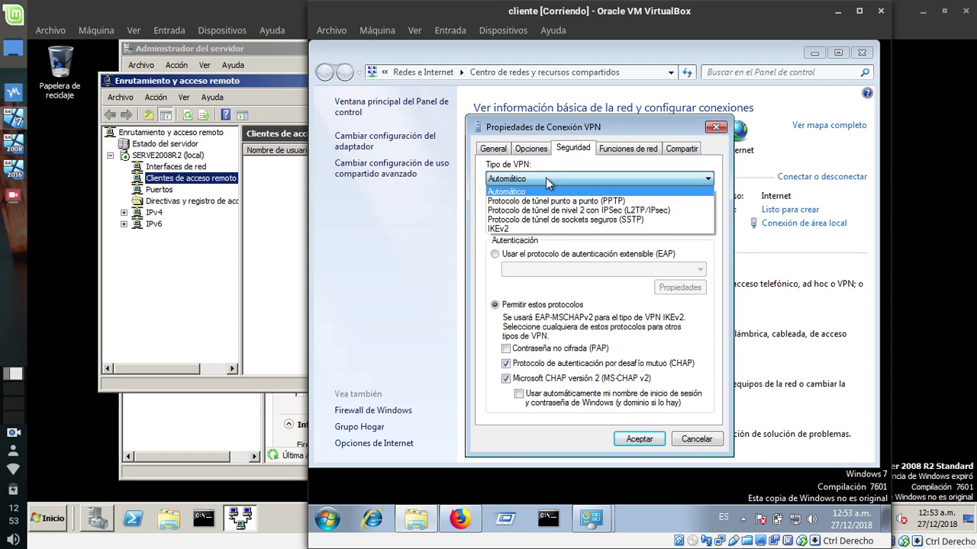
{"action": "left_click", "coordinate": [624, 202]}
Disable Protocolo de Internet versión 6 (TCP/IPv6) for the VPN connection and save its properties.
{"action": "left_click", "coordinate": [615, 149]}
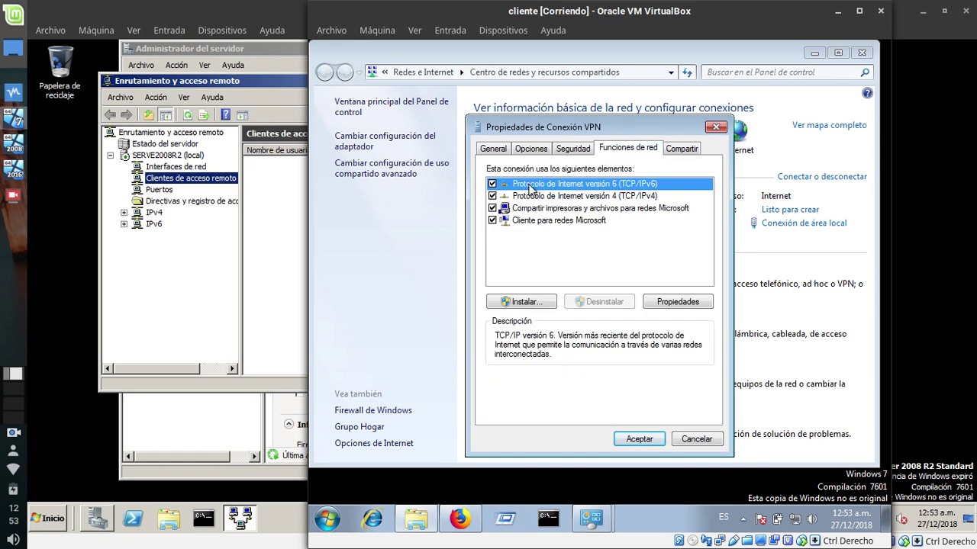
{"action": "left_click", "coordinate": [492, 185]}
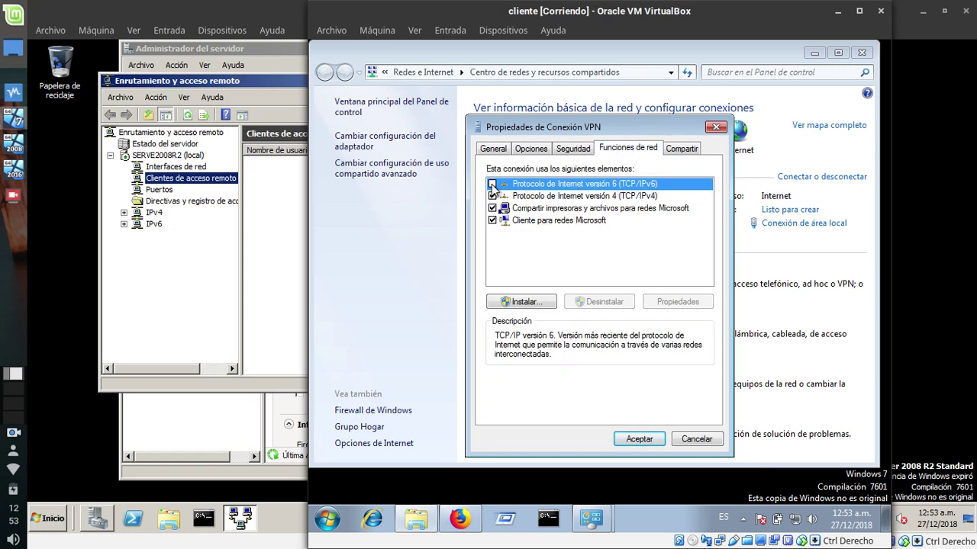
{"action": "left_click", "coordinate": [639, 439]}
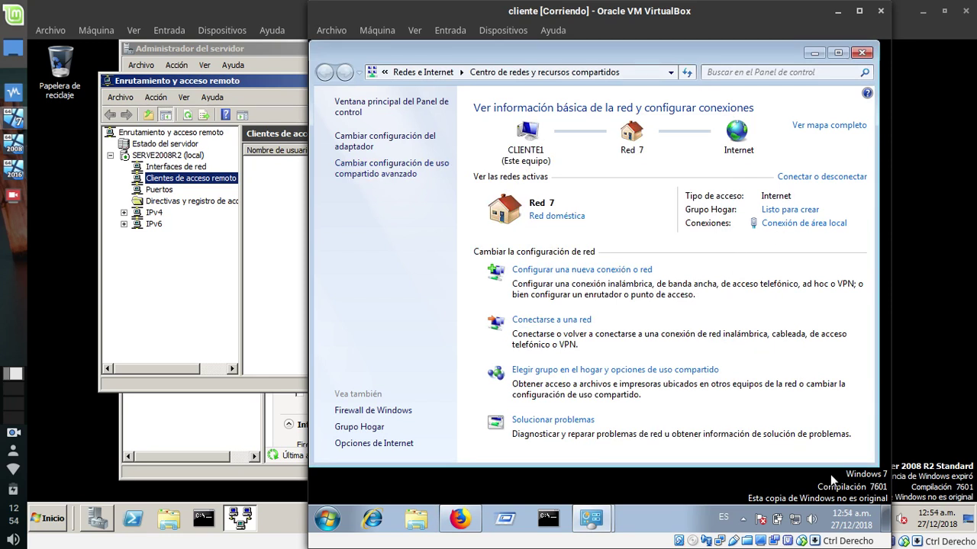
Connect to Conexión VPN as gerente, entering the account password.
{"action": "left_click", "coordinate": [797, 520]}
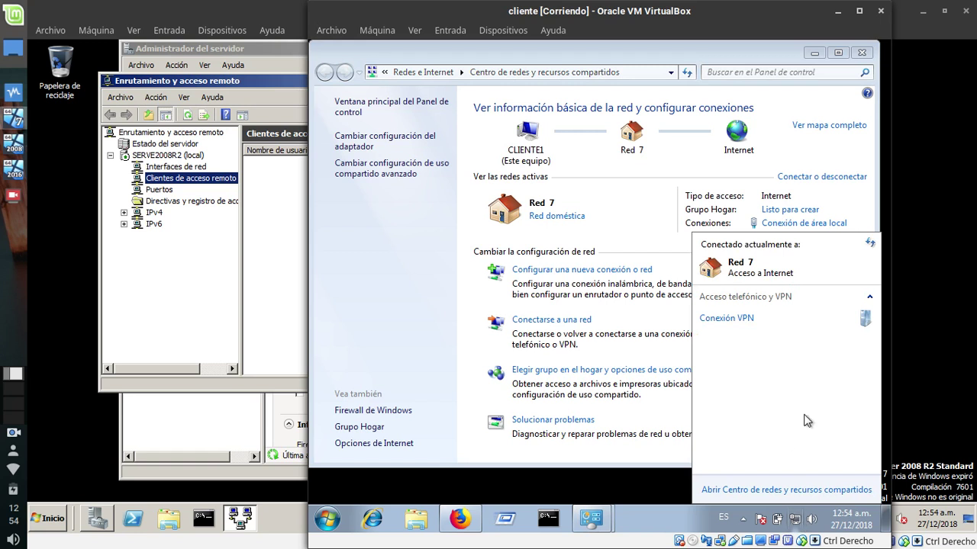
{"action": "left_click", "coordinate": [862, 320]}
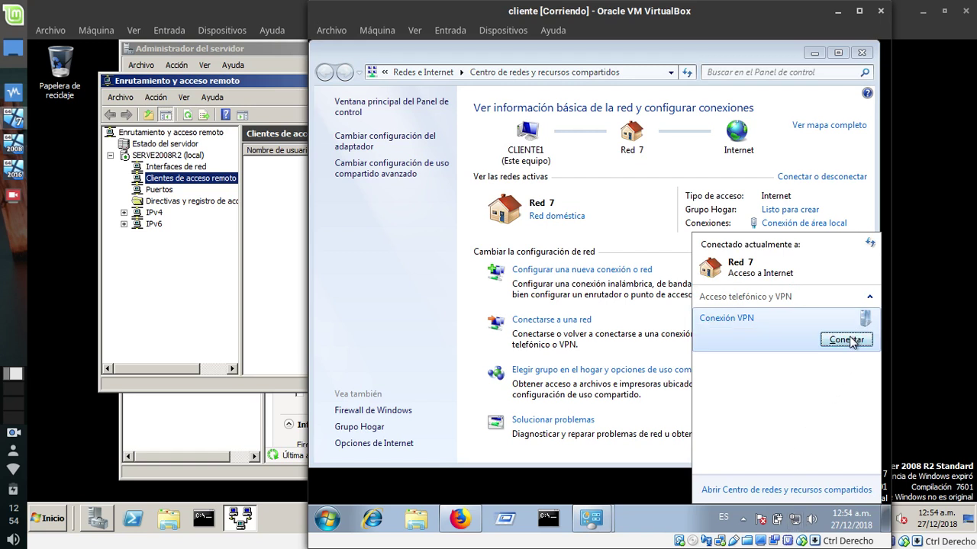
{"action": "left_click", "coordinate": [847, 339]}
{"action": "left_click", "coordinate": [569, 304]}
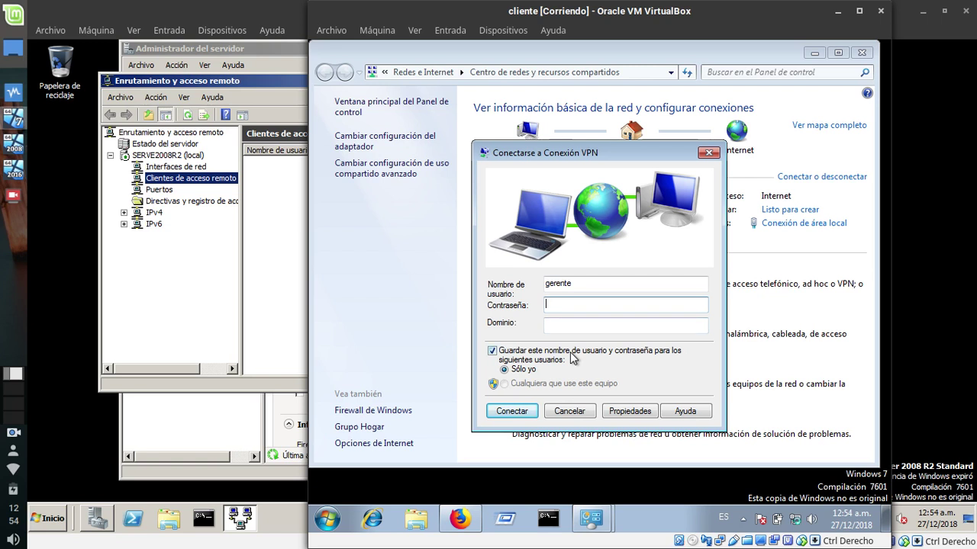
{"action": "type", "text": "g"}
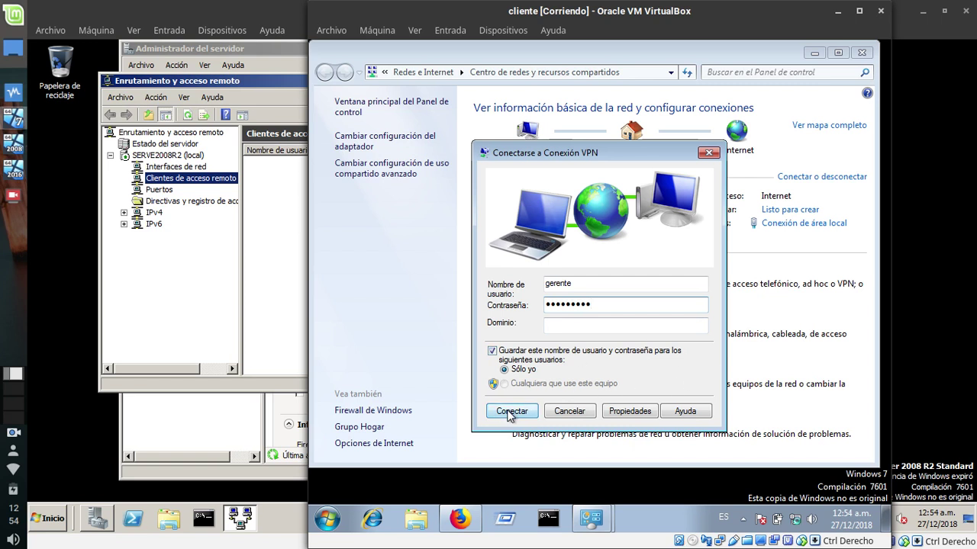
{"action": "left_click", "coordinate": [511, 411]}
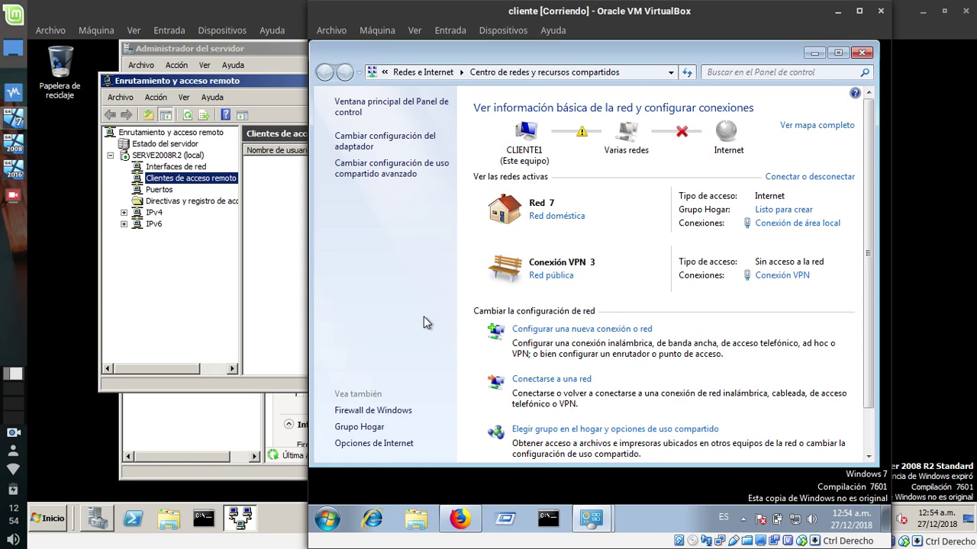
Check the client's current network connections, including the status of Conexión VPN, and close Centro de redes y recursos compartidos.
{"action": "left_click", "coordinate": [795, 520]}
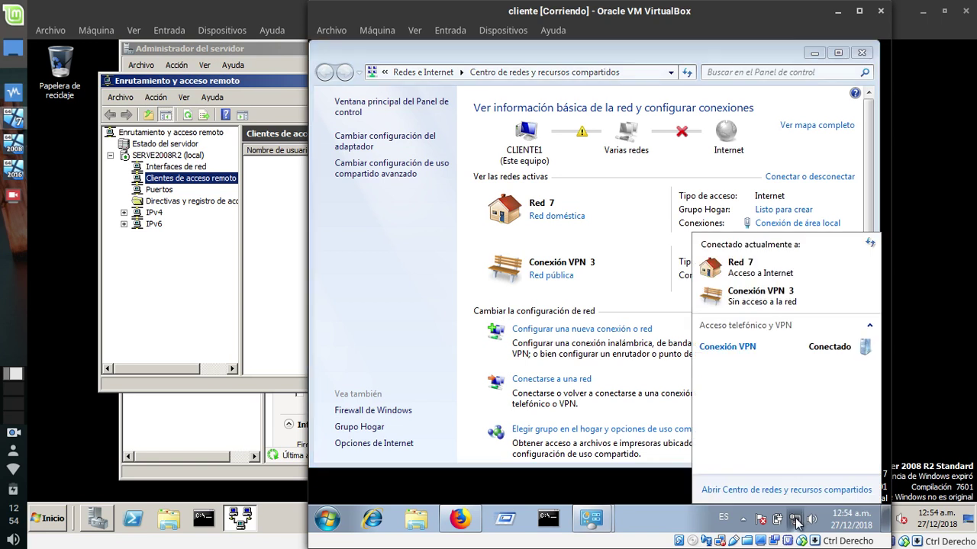
{"action": "left_click", "coordinate": [397, 234]}
{"action": "left_click", "coordinate": [862, 52]}
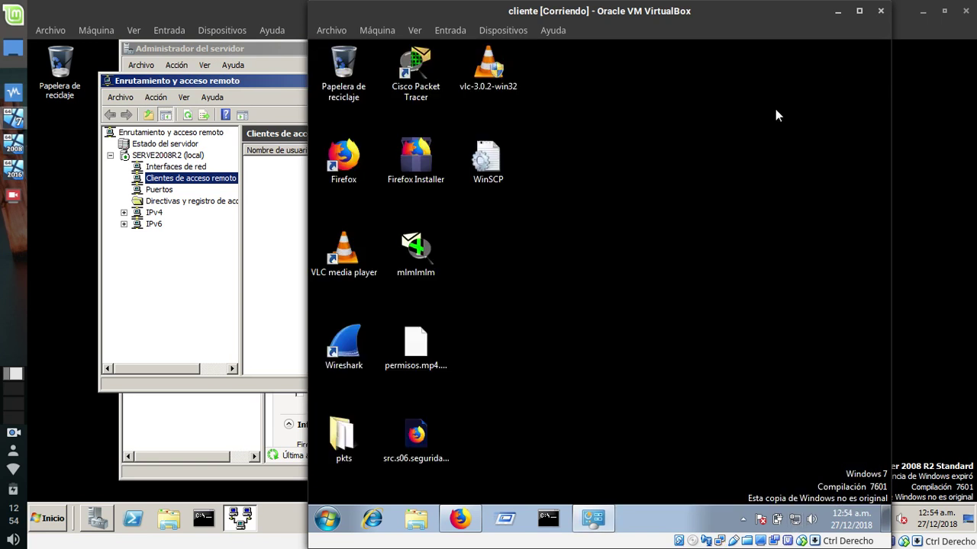
Switch to the serve 2008 firewall virtual machine, refresh Clientes de acceso remoto and select the SISE\gerente session.
{"action": "left_click", "coordinate": [154, 287]}
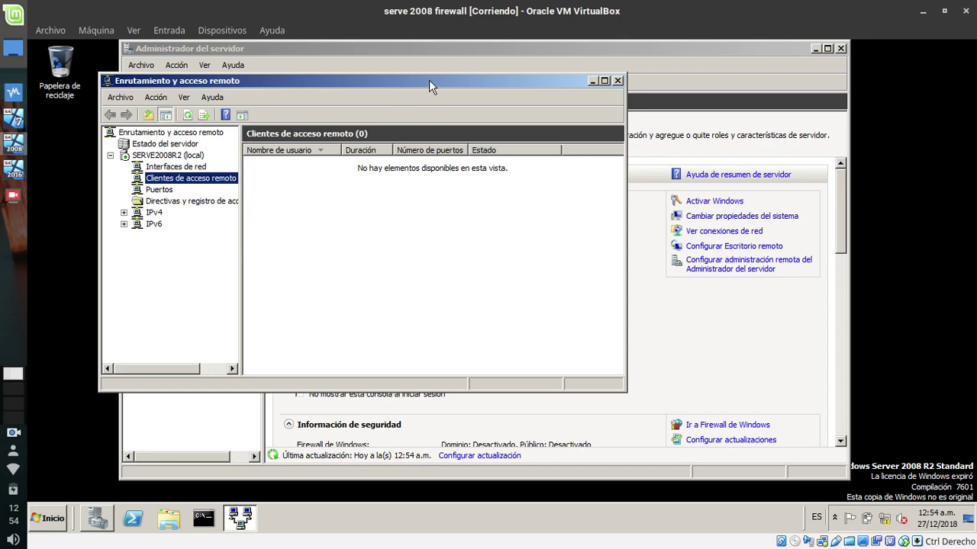
{"action": "left_click", "coordinate": [187, 115]}
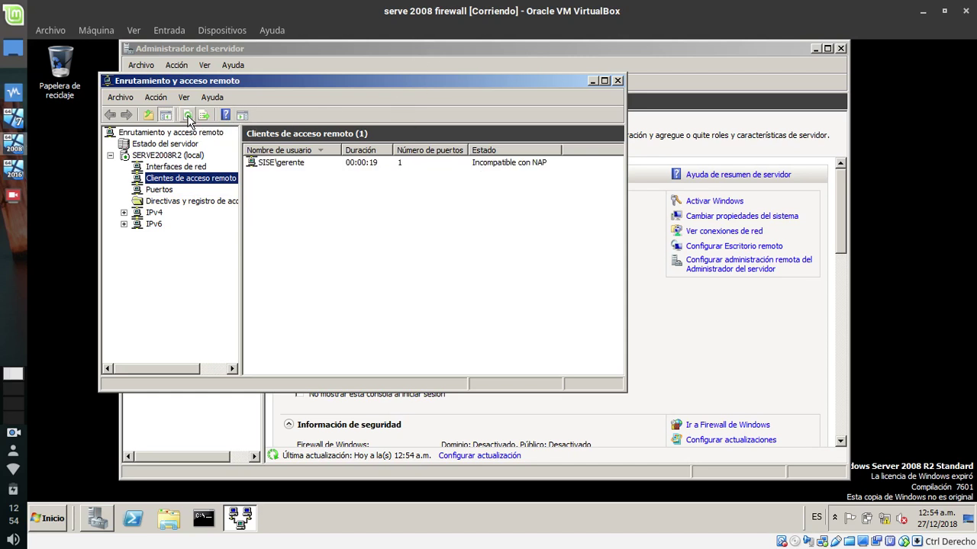
{"action": "left_click", "coordinate": [287, 171]}
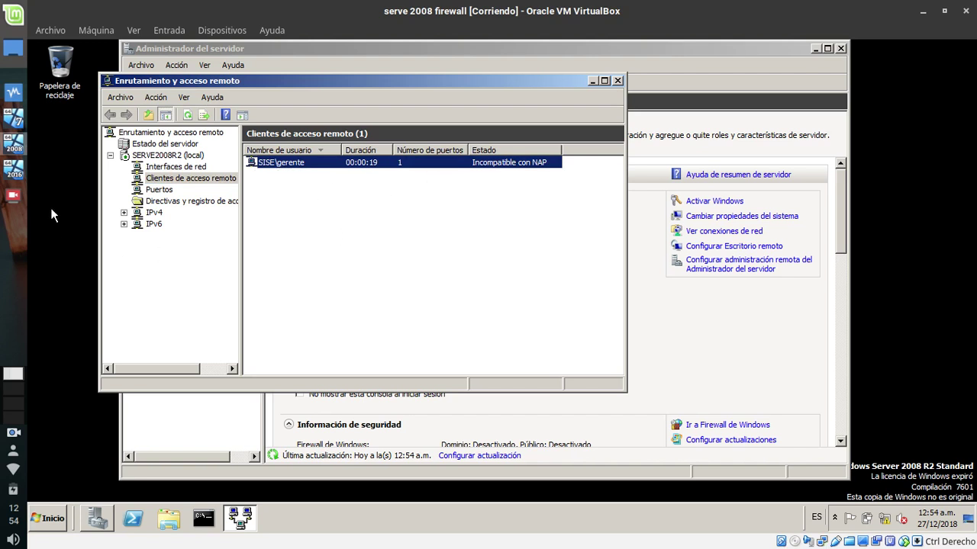
View the YouTube page in Firefox on the cliente virtual machine to check Internet access, and return to the server's remote access console.
{"action": "left_click", "coordinate": [15, 119]}
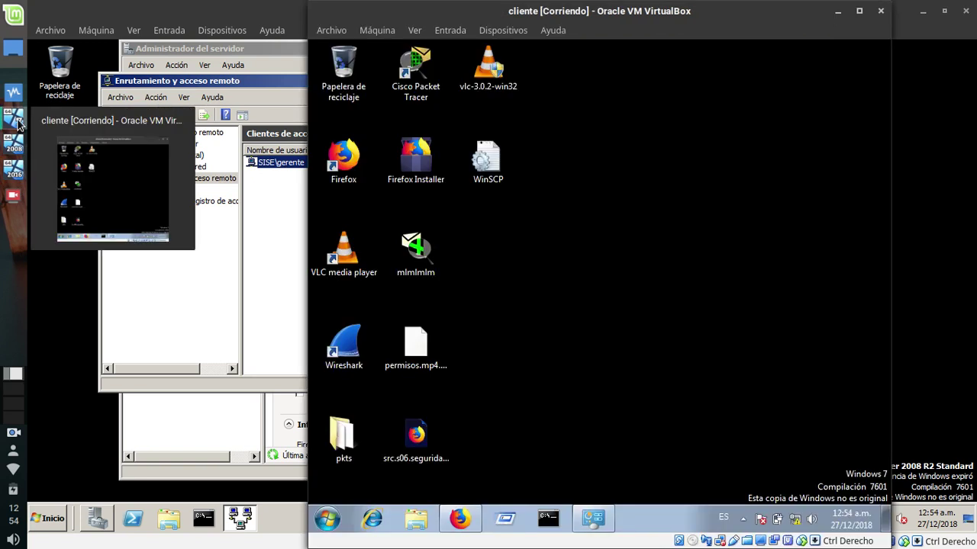
{"action": "mouse_move", "coordinate": [794, 522]}
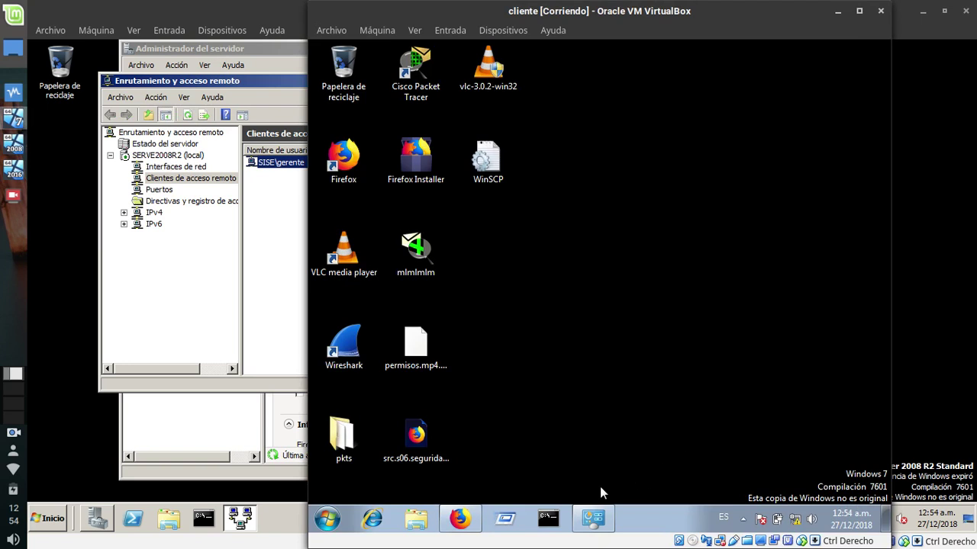
{"action": "left_click", "coordinate": [473, 522]}
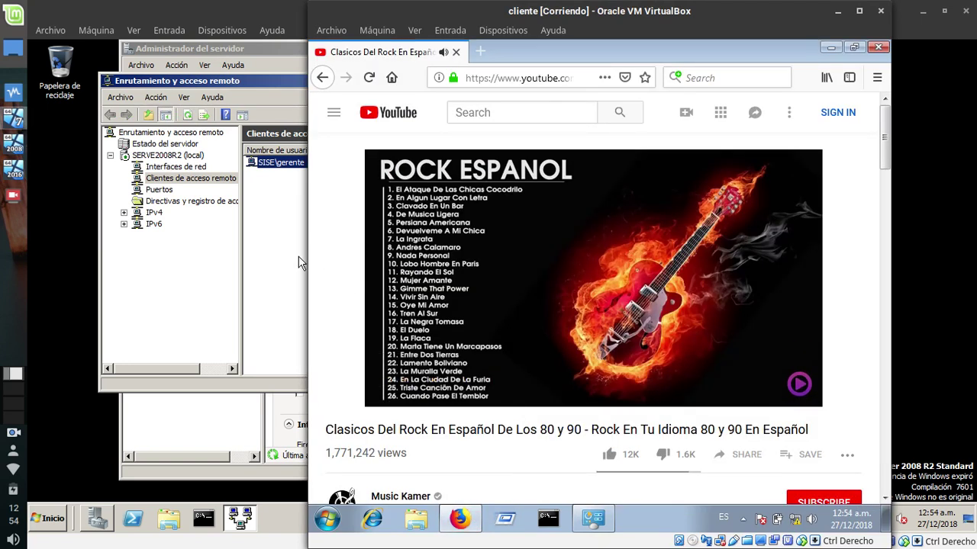
{"action": "left_click", "coordinate": [276, 278]}
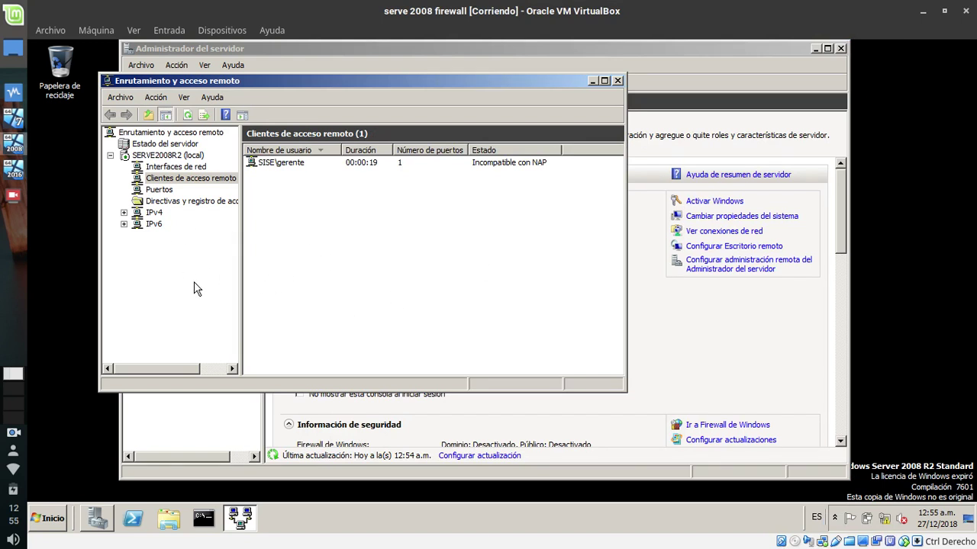
{"action": "left_click", "coordinate": [14, 200]}
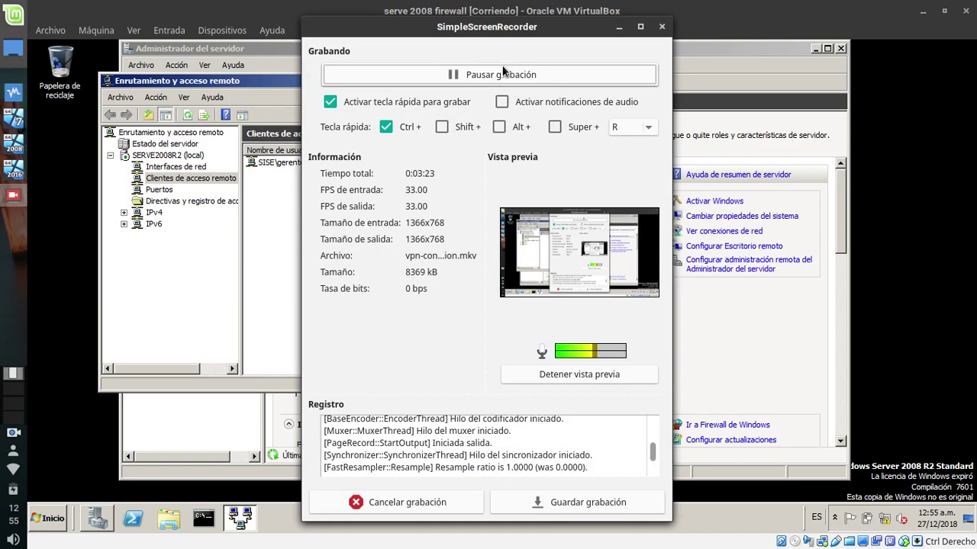